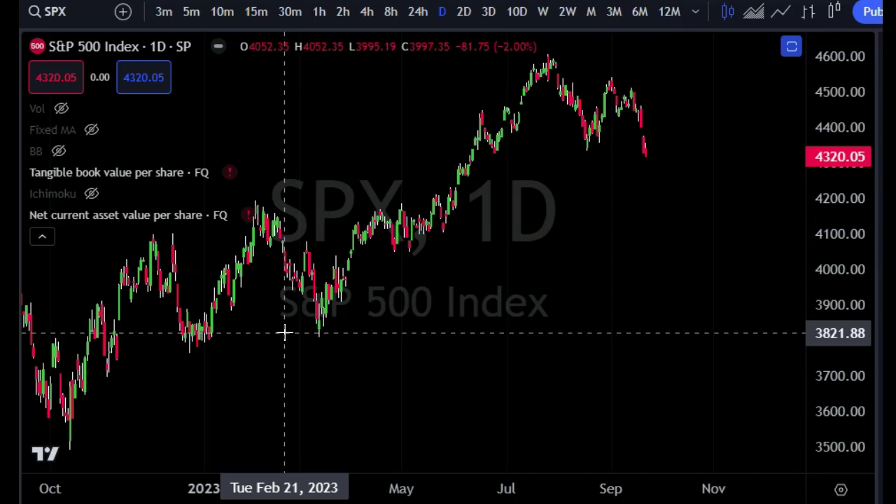
- Step through the megacap tickers aapl, msft, googl, amzn, meta, tsla and nvda, then return to the SPX chart
click(304, 274)
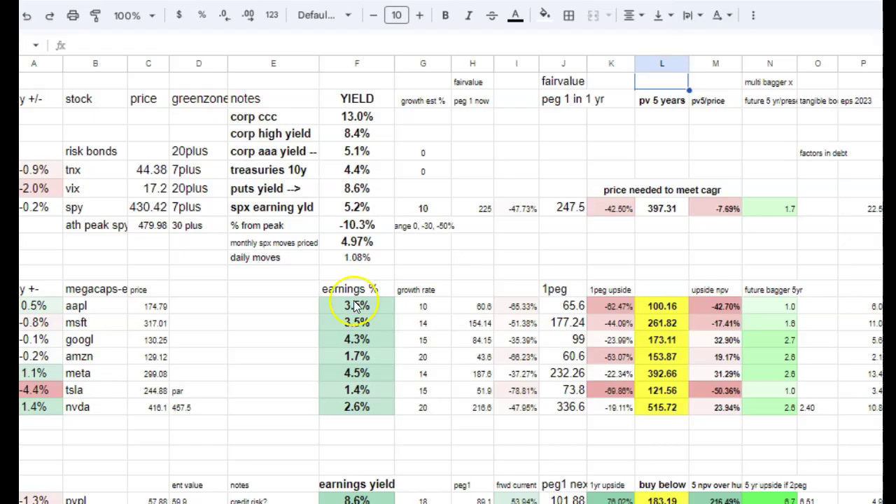
click(93, 306)
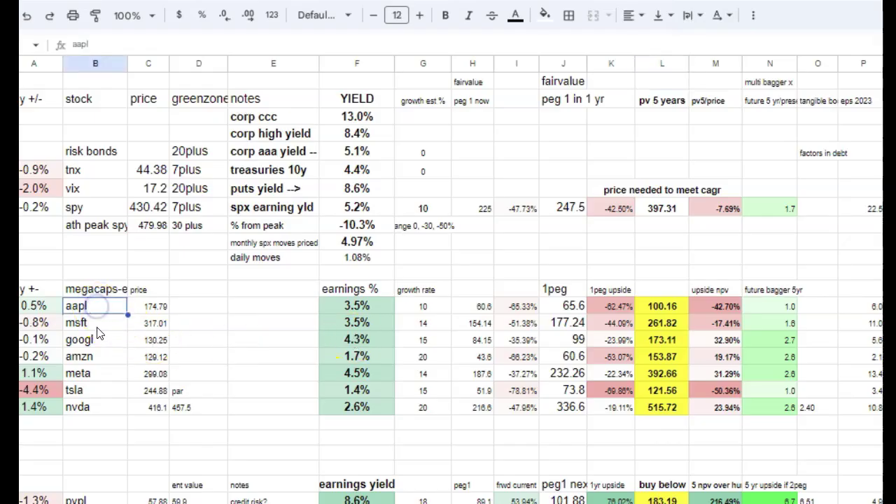
click(96, 322)
click(96, 340)
click(96, 358)
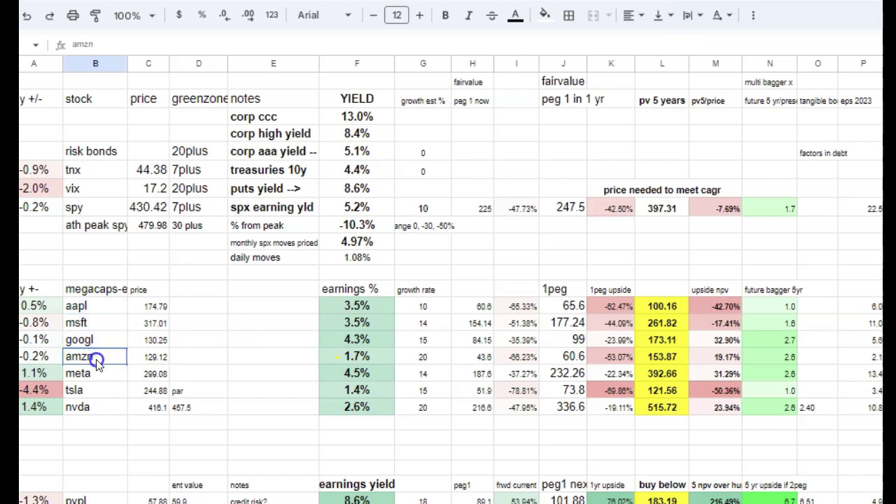
click(98, 375)
click(99, 391)
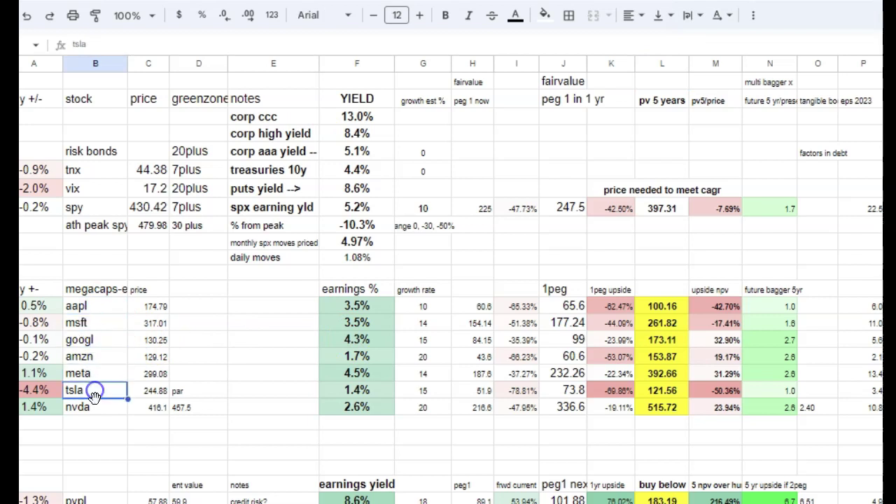
click(100, 409)
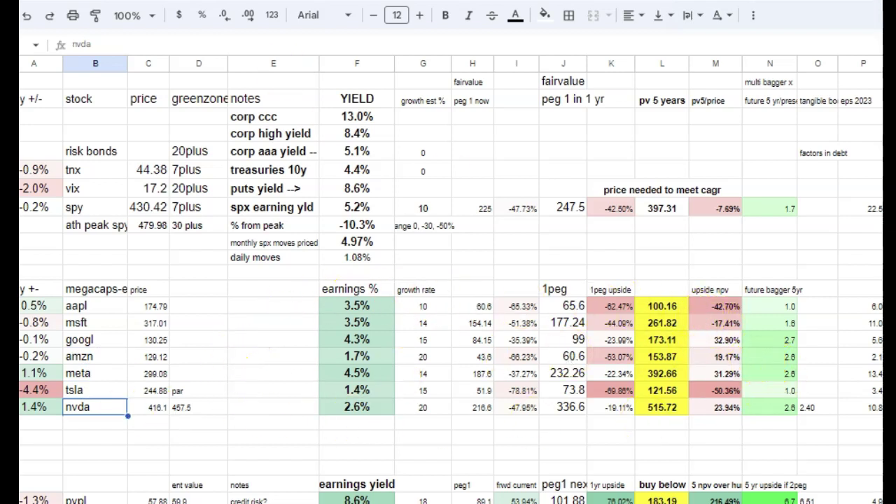
key(ctrl+Tab)
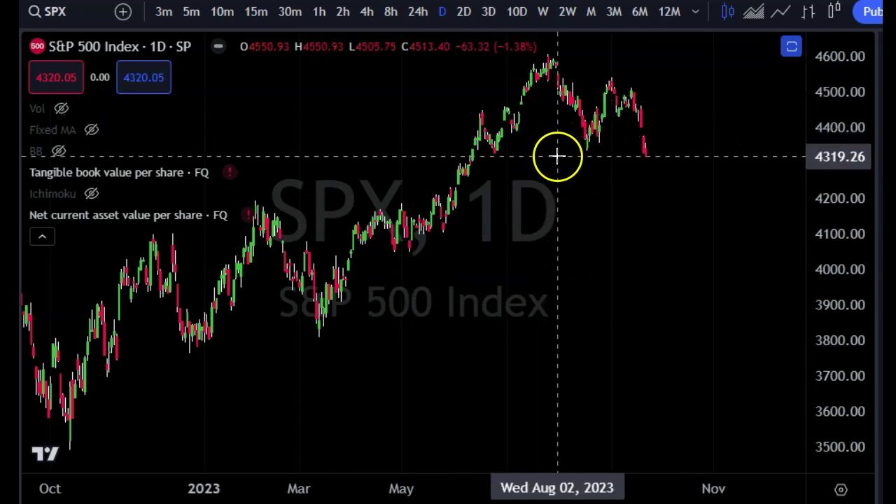
- Switch the SPX chart to monthly candles and zoom to show roughly 2009 onward
scroll(562, 199, up, 2)
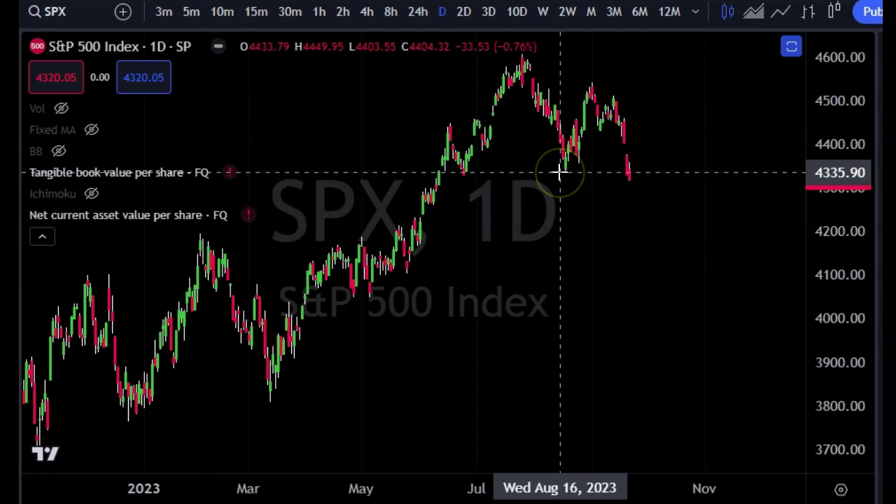
click(654, 184)
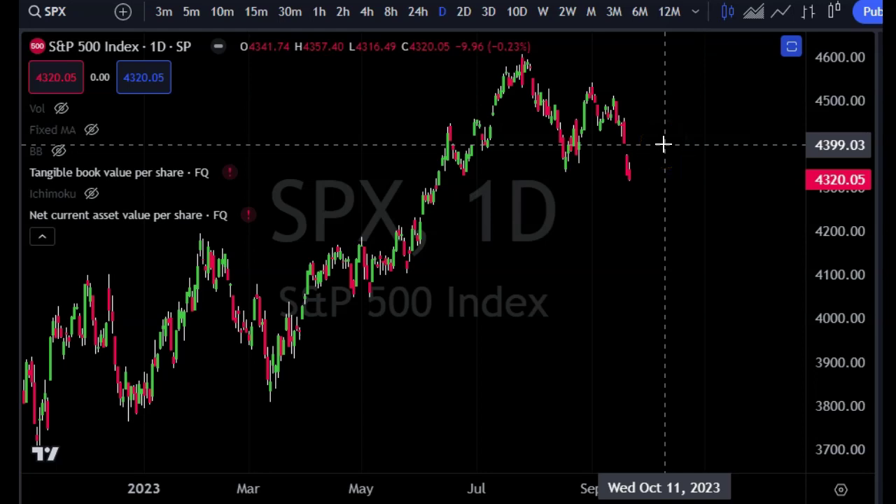
scroll(628, 180, down, 5)
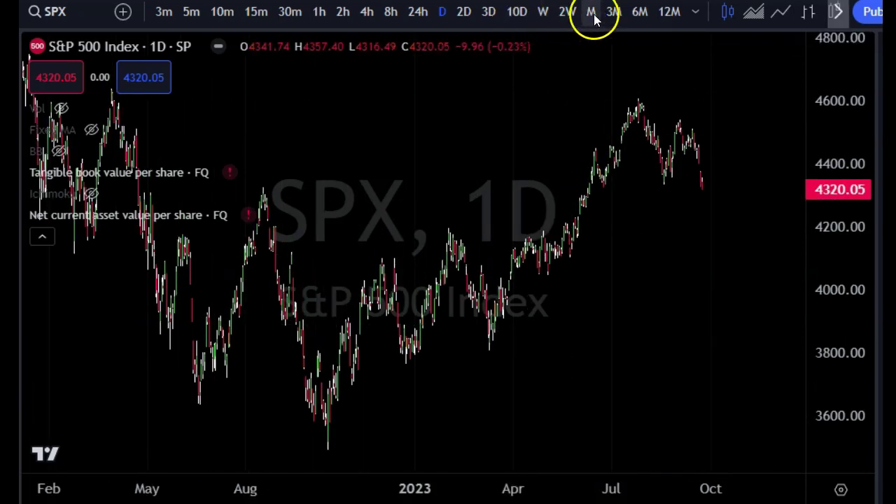
click(593, 12)
scroll(575, 192, up, 3)
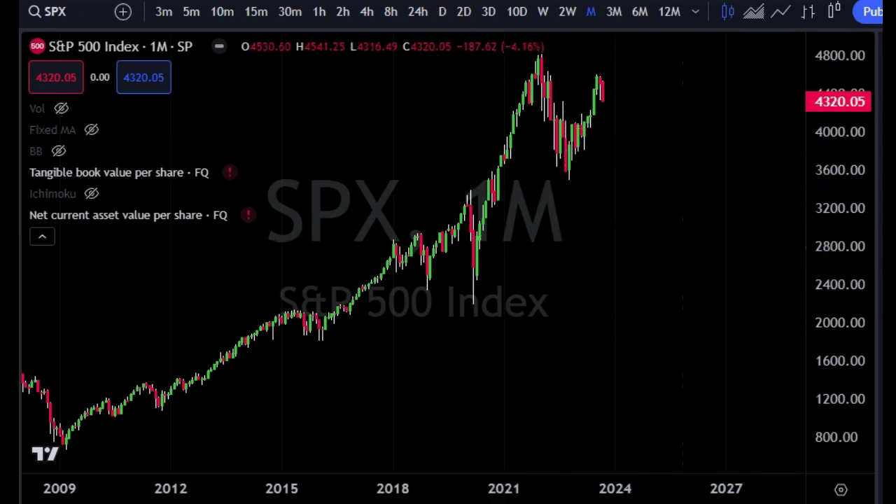
scroll(633, 186, up, 1)
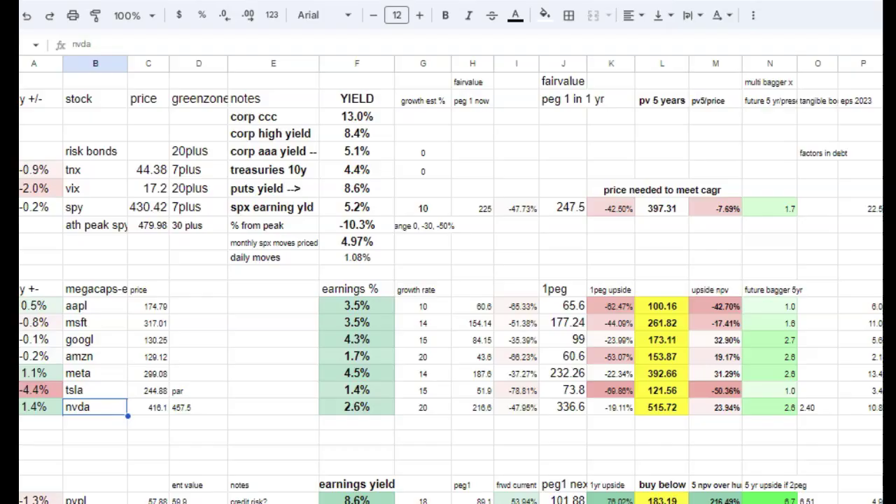
scroll(172, 301, down, 1)
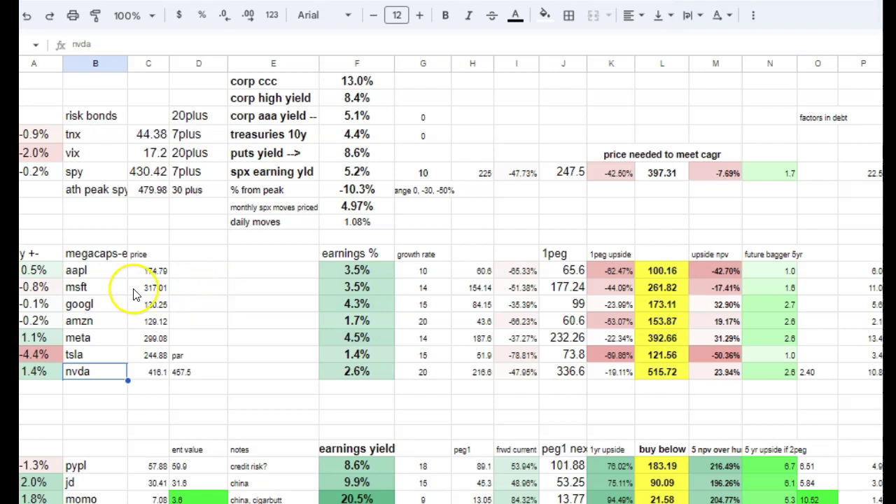
click(96, 272)
click(96, 288)
click(93, 305)
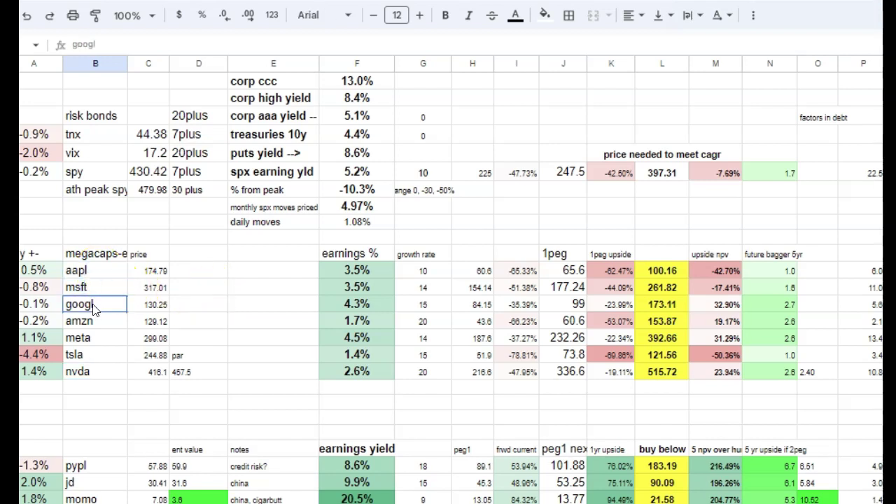
click(98, 356)
click(99, 320)
click(134, 249)
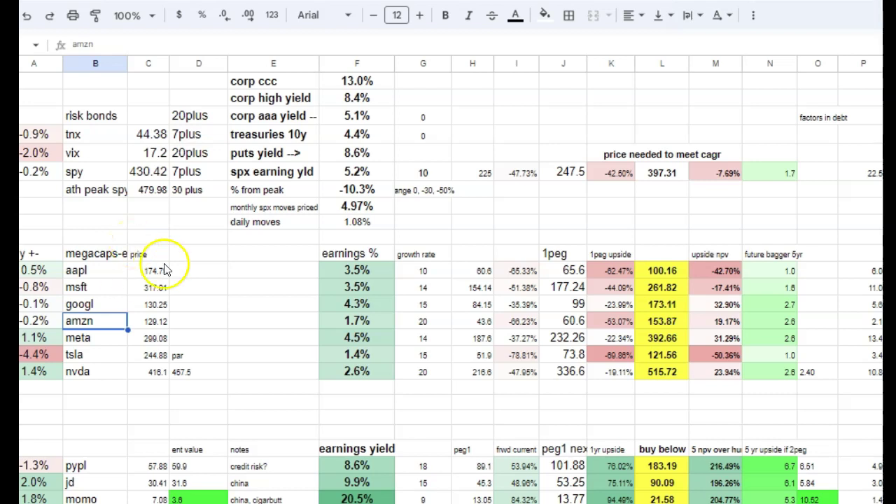
click(361, 272)
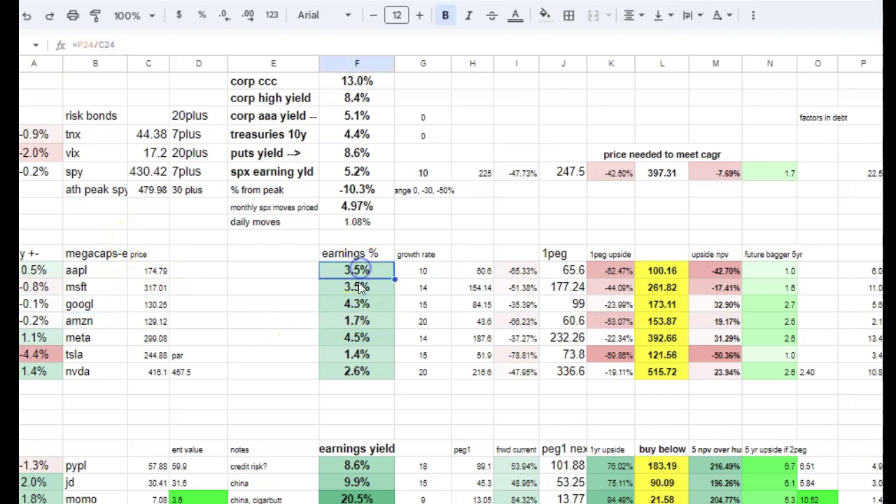
click(359, 287)
click(361, 303)
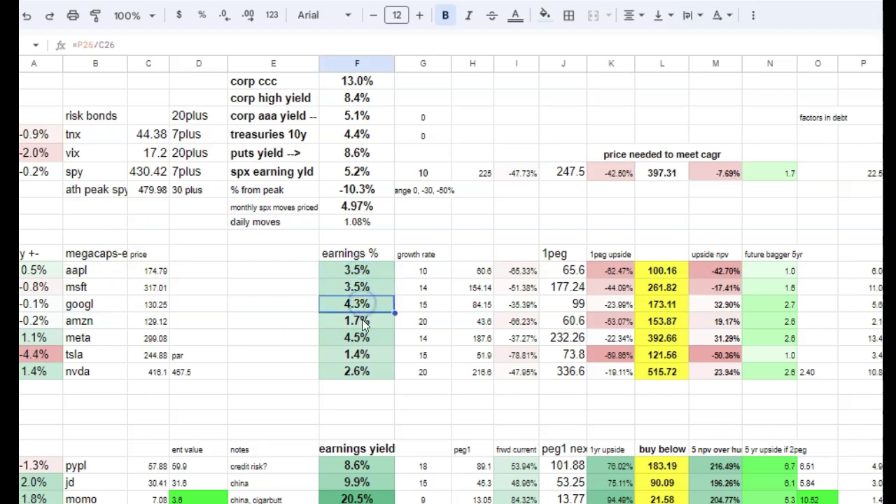
click(362, 320)
click(363, 337)
click(364, 355)
click(365, 372)
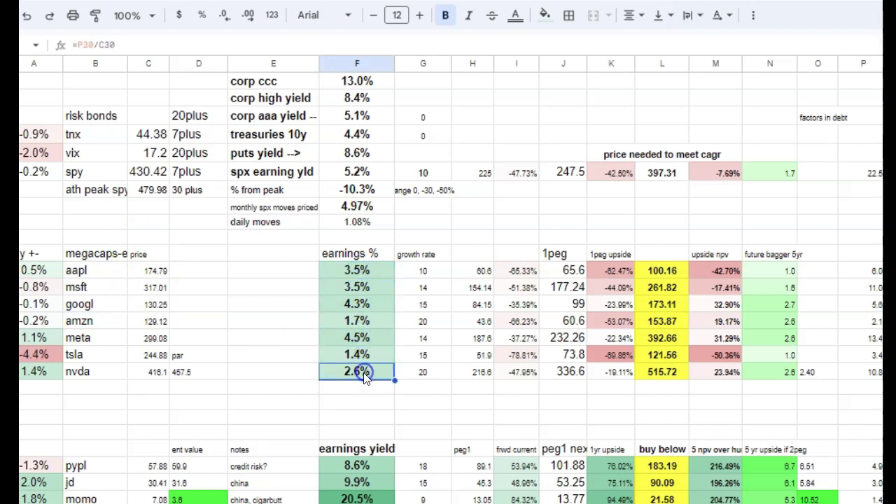
click(360, 172)
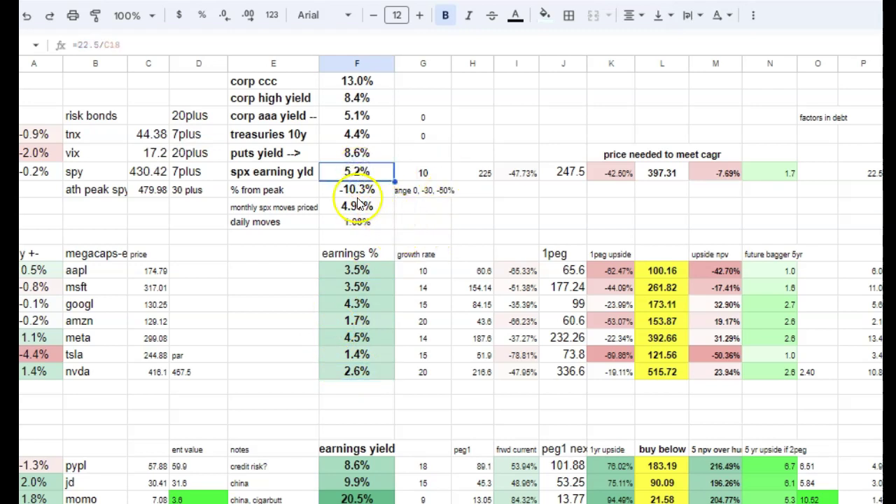
click(357, 116)
click(357, 136)
click(357, 116)
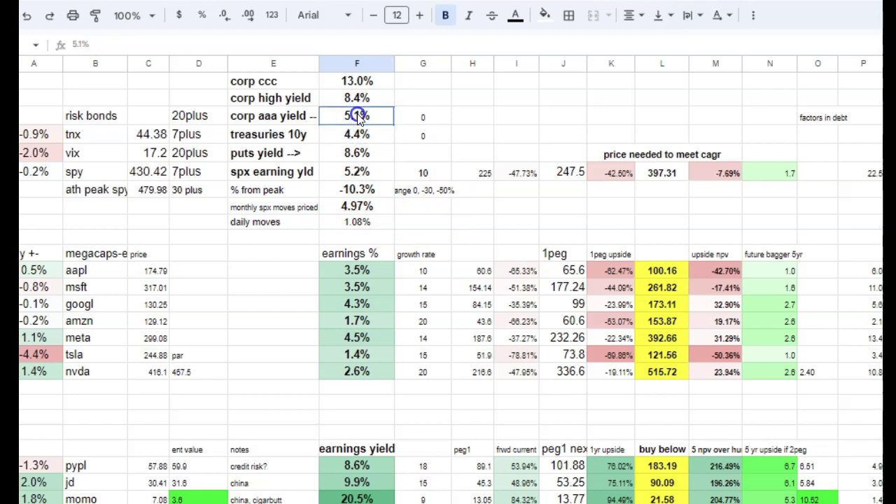
click(355, 135)
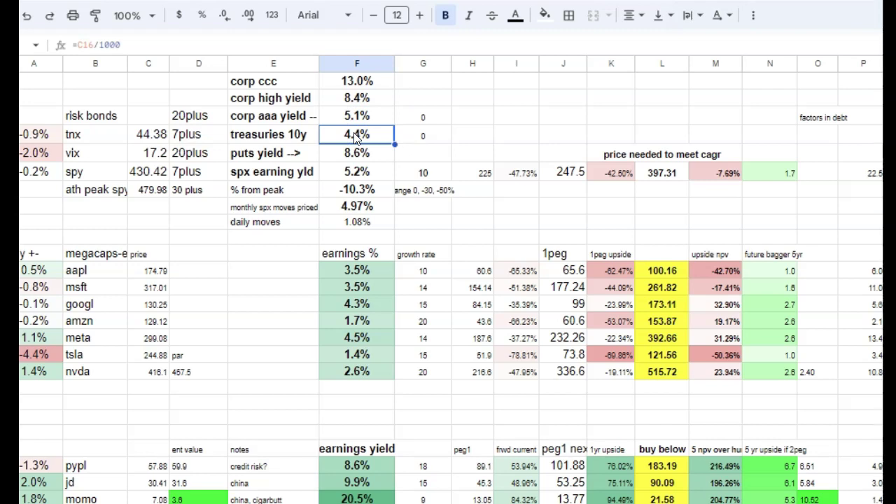
- Review the growth rates for aapl (10), msft (14), googl (15) and amzn (20)
click(424, 271)
click(425, 287)
click(425, 306)
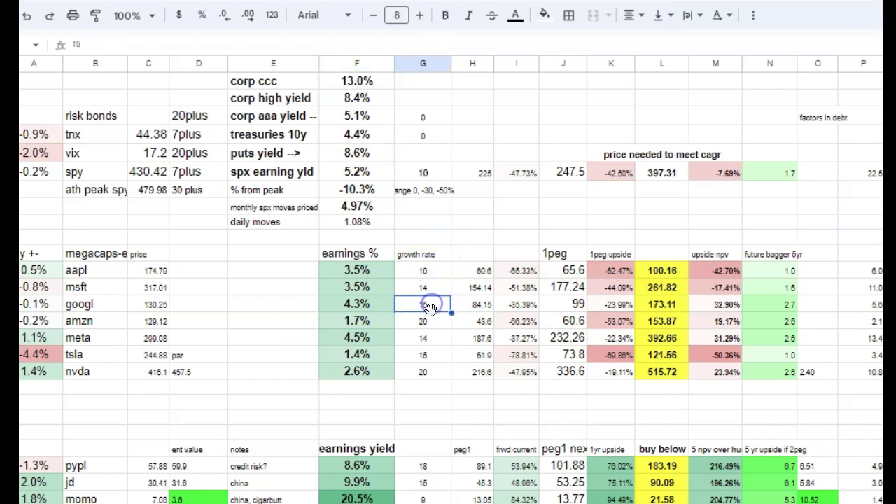
click(425, 322)
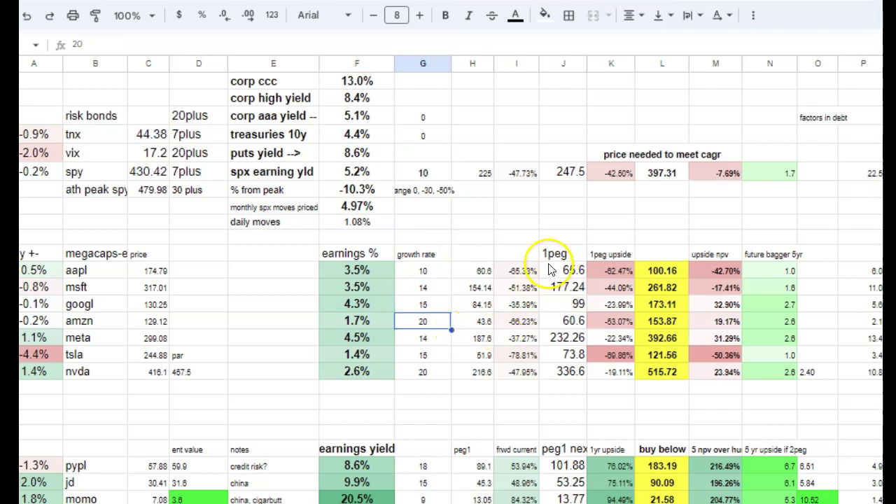
- Inspect the 1peg, 1peg upside and upside npv columns, then bring up the S&P 500 chart
click(572, 256)
click(623, 254)
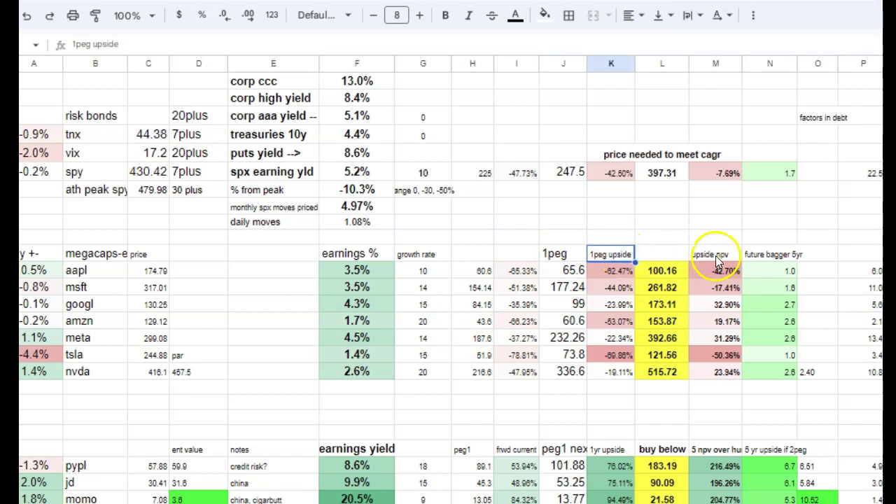
click(718, 261)
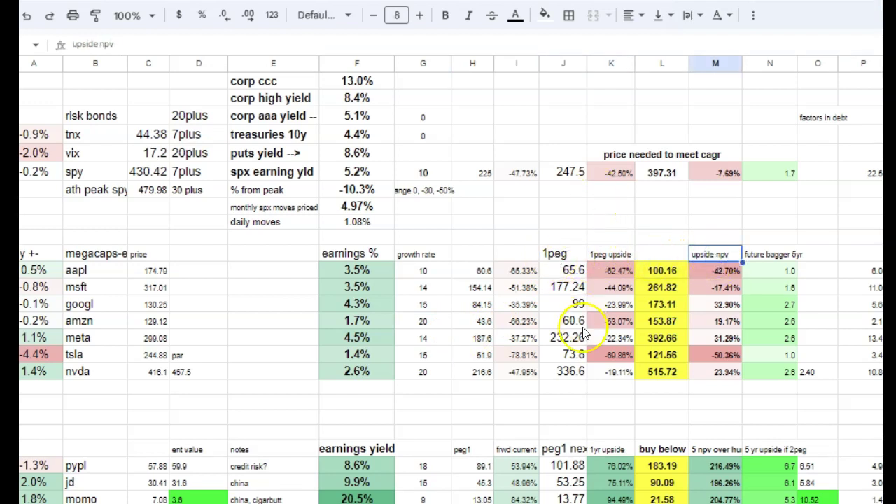
scroll(616, 318, up, 3)
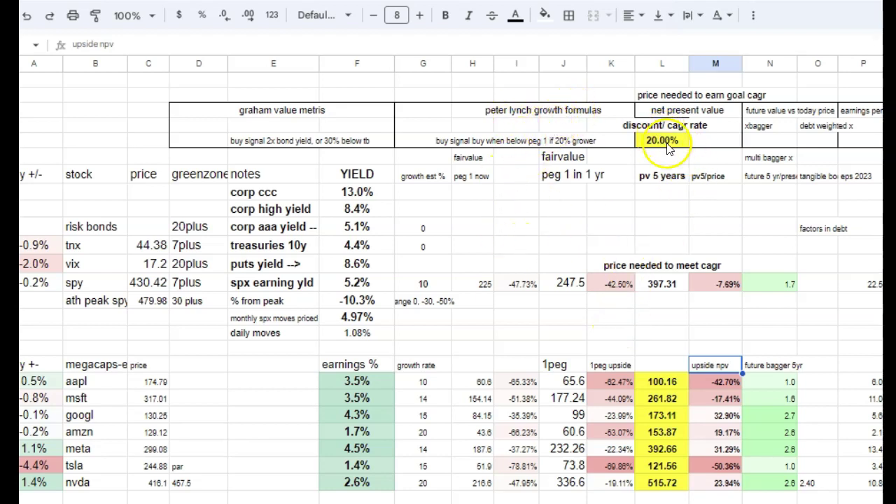
scroll(700, 210, down, 2)
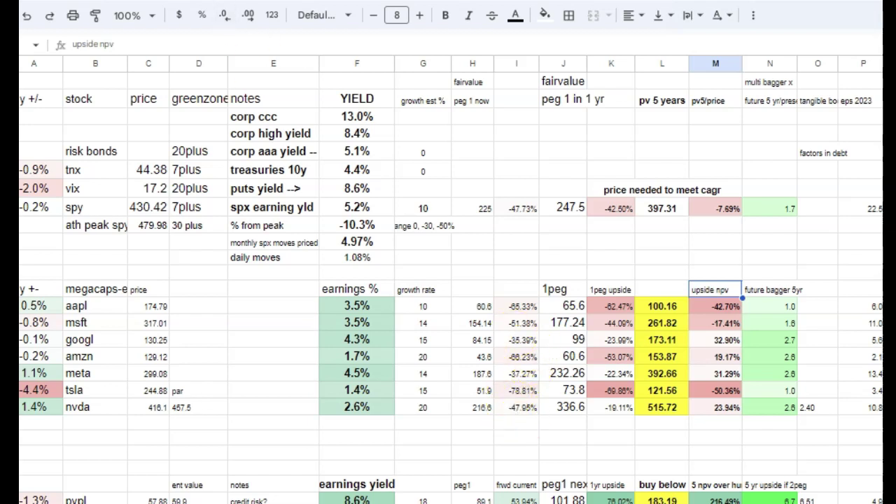
key(ctrl+Tab)
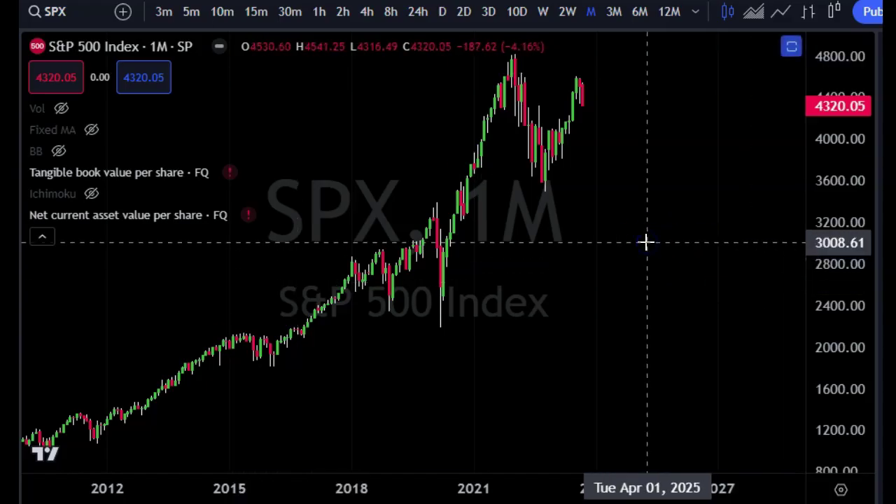
- Load the AAPL, META and MSFT monthly charts in turn via Symbol Search
text(AAPL)
key(Return)
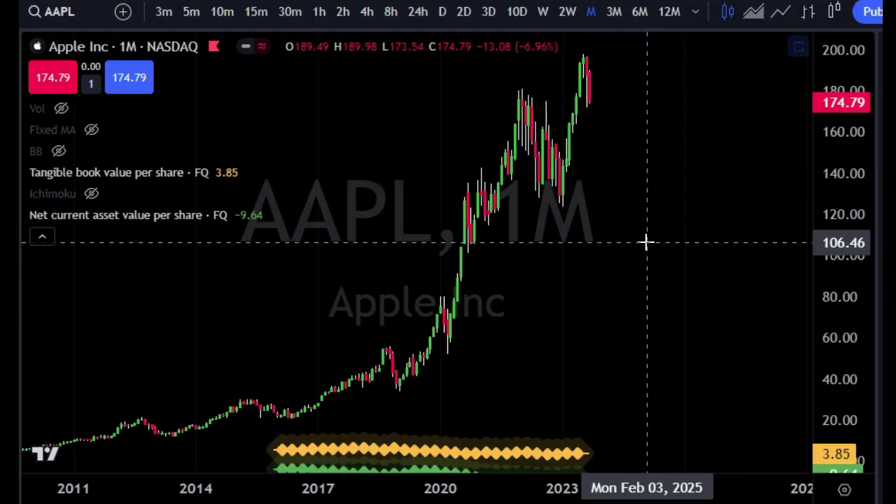
text(META)
key(Return)
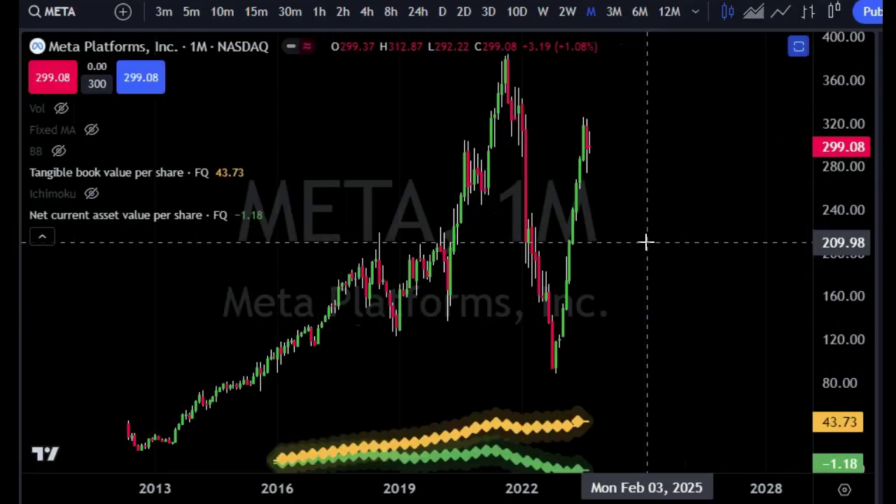
text(MSFT)
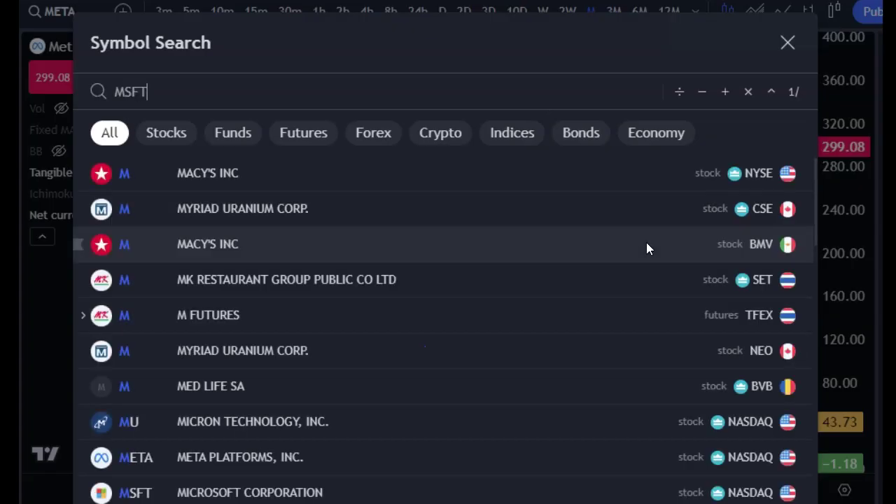
key(Return)
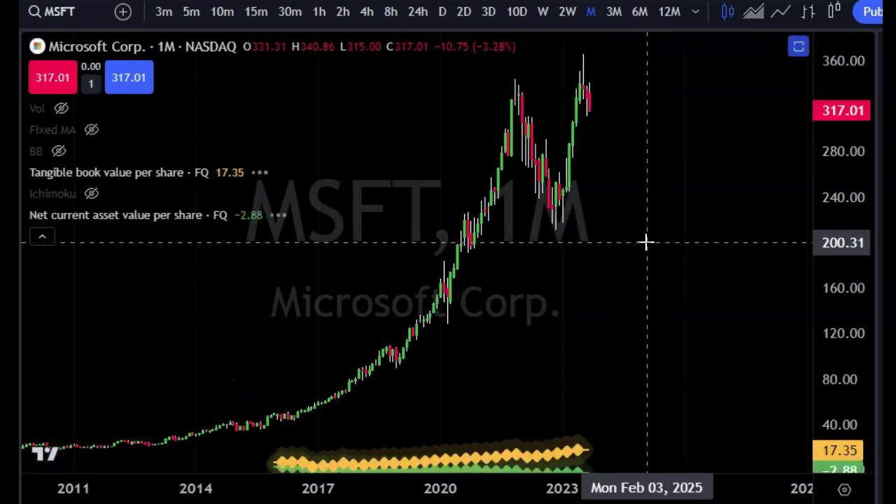
click(446, 154)
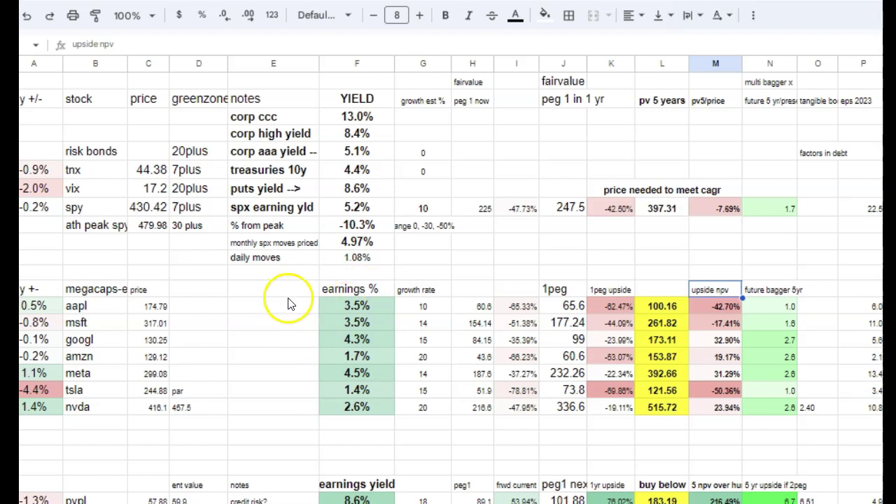
- Scroll through the best ideas and megacaps tables and select the aapl row
scroll(435, 368, up, 3)
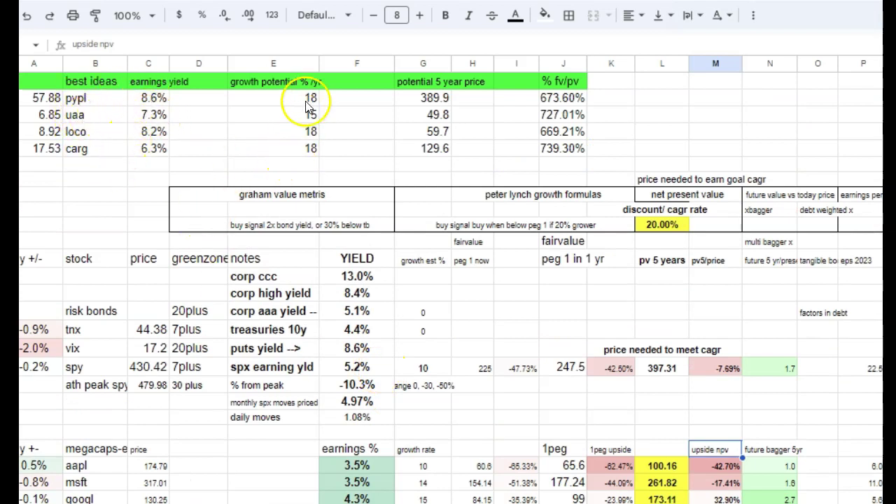
scroll(194, 154, down, 6)
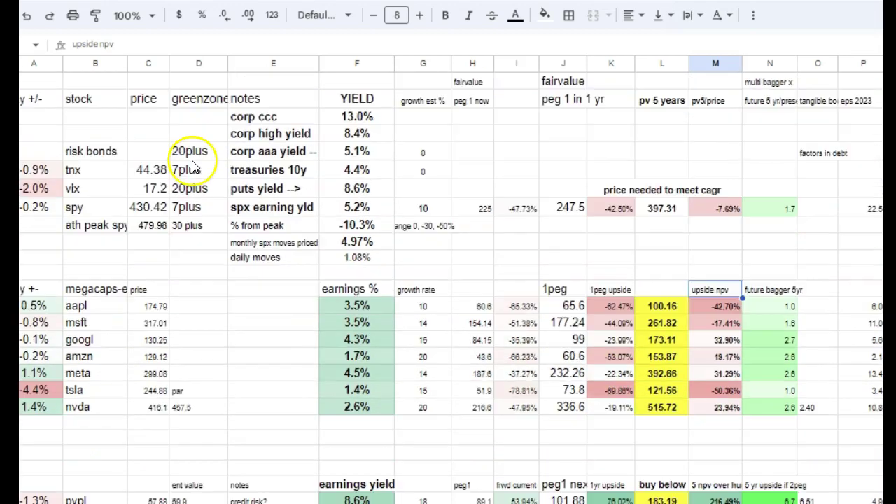
scroll(194, 166, down, 4)
scroll(200, 176, up, 6)
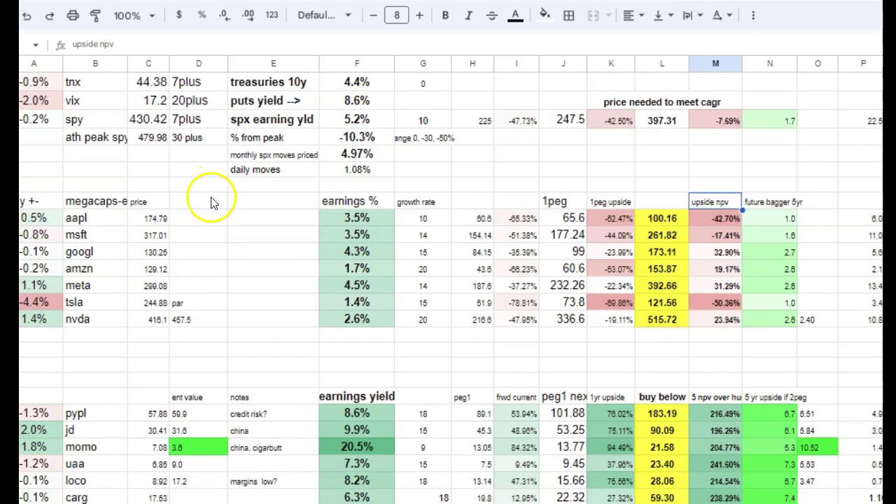
click(119, 222)
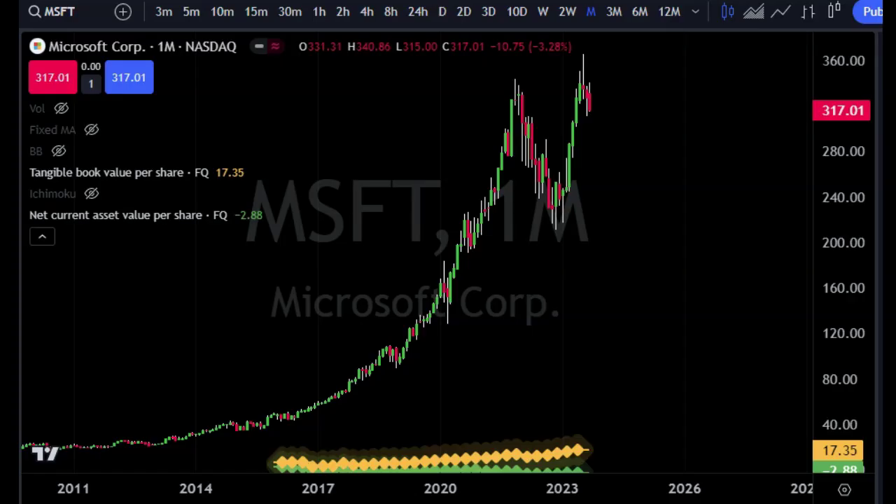
- Load the TSLA chart and set it to a 1W interval
text(TSLA)
key(Return)
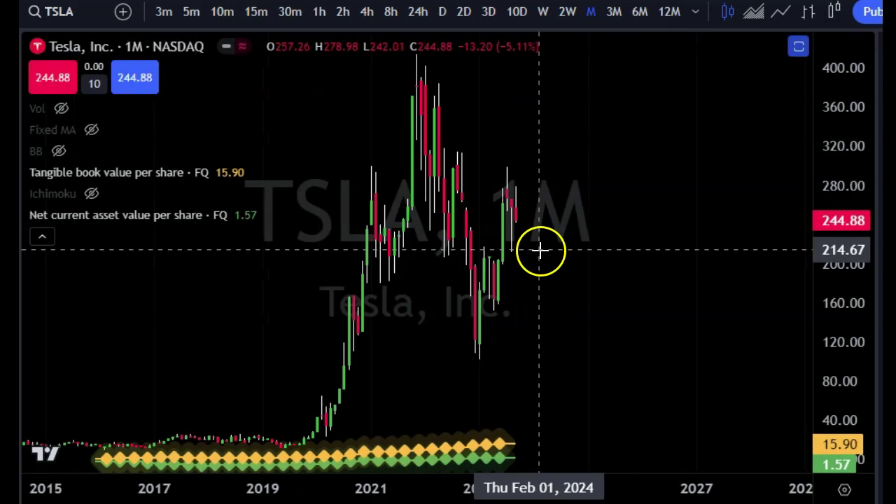
text(1W)
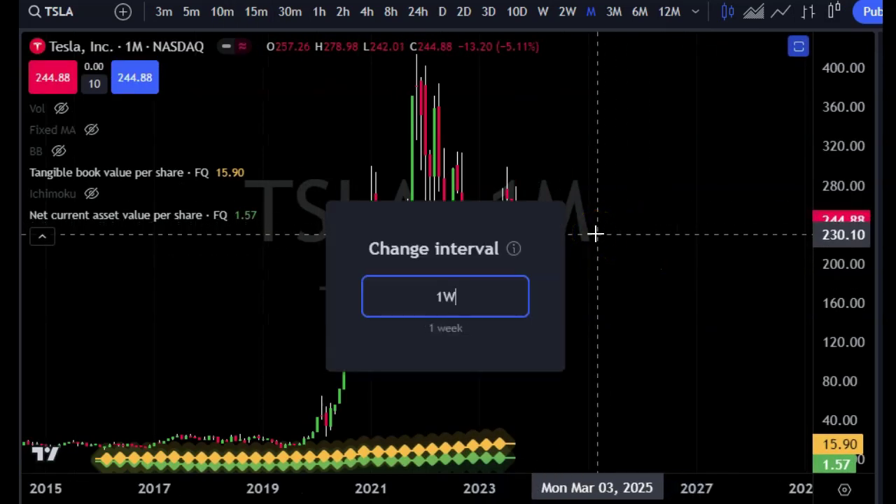
key(Return)
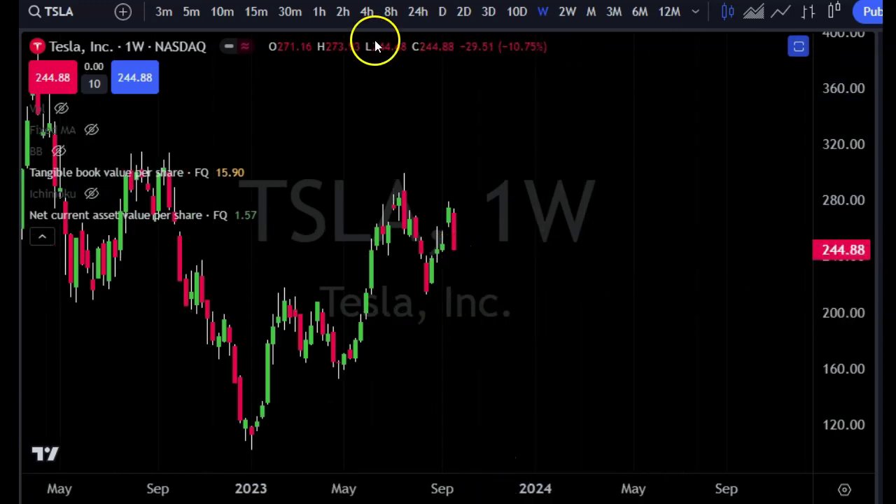
- View Tesla on daily candles panned to earlier months with indicator panes restored, then weekly
click(443, 12)
scroll(380, 304, down, 2)
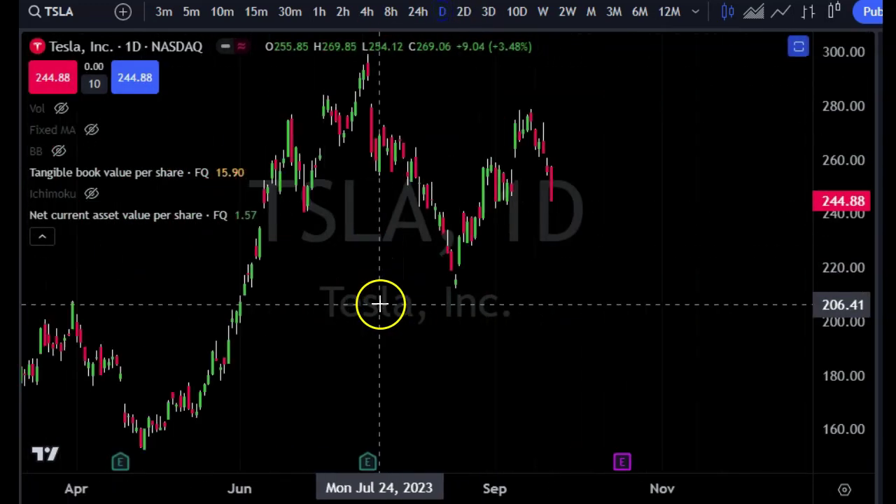
drag(343, 297, 468, 264)
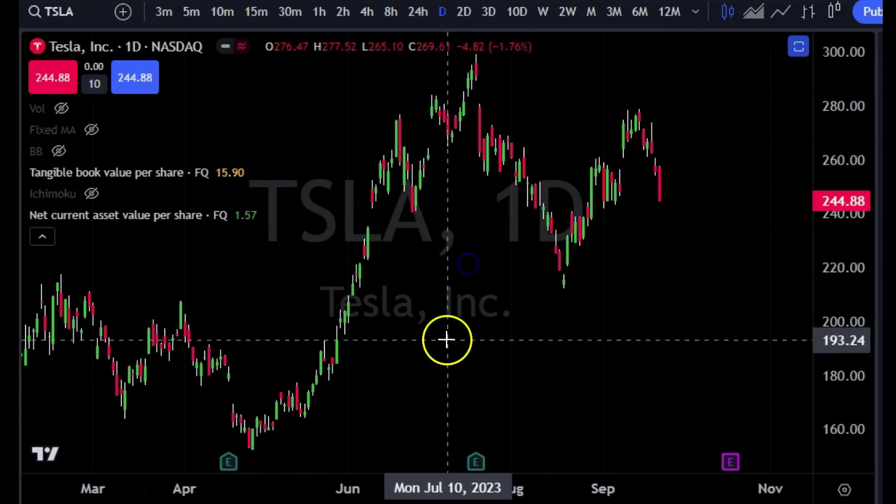
double_click(482, 301)
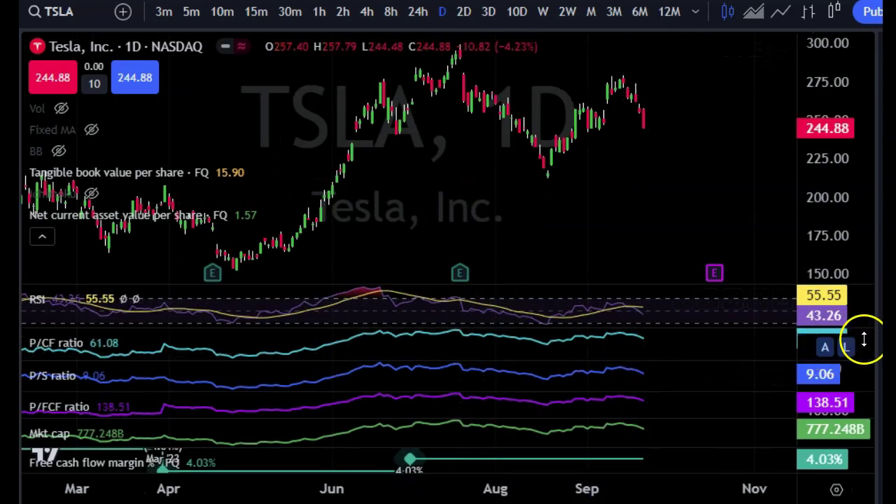
mouse_move(734, 344)
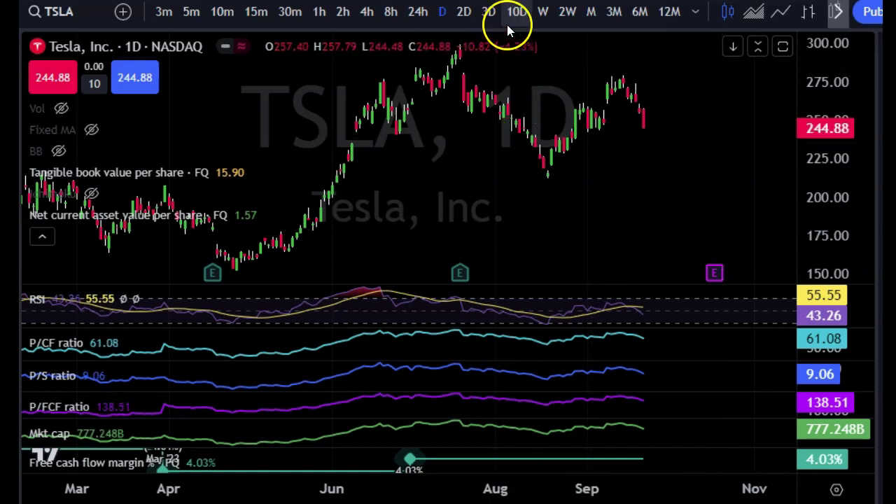
click(542, 12)
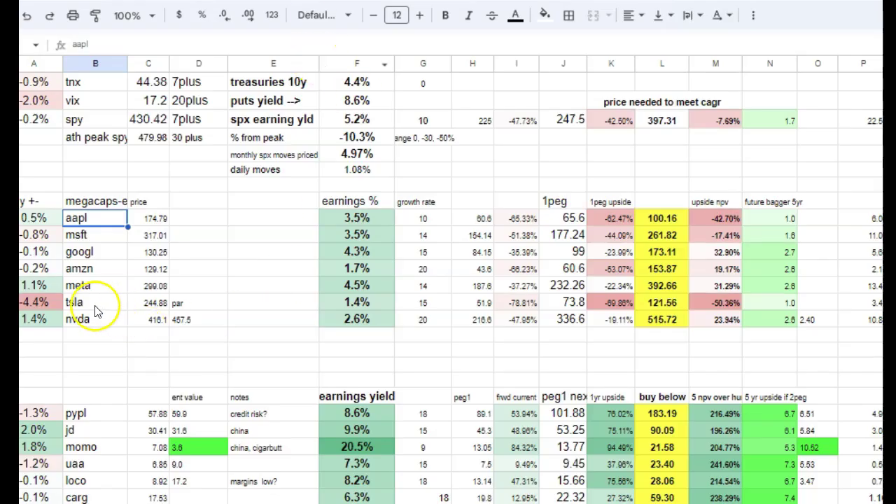
click(96, 302)
click(350, 309)
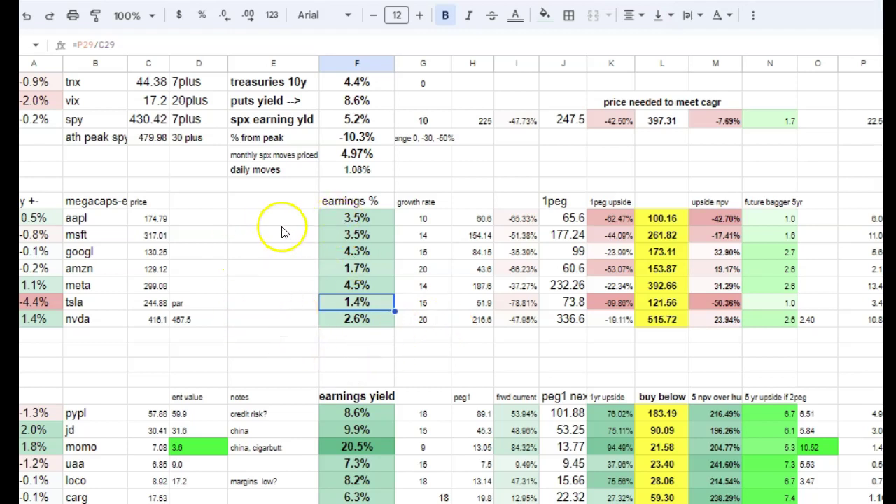
click(364, 218)
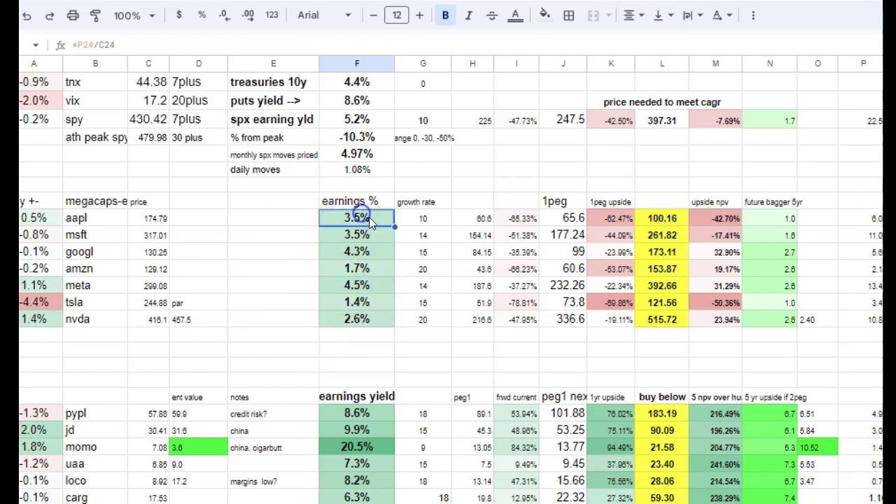
click(373, 269)
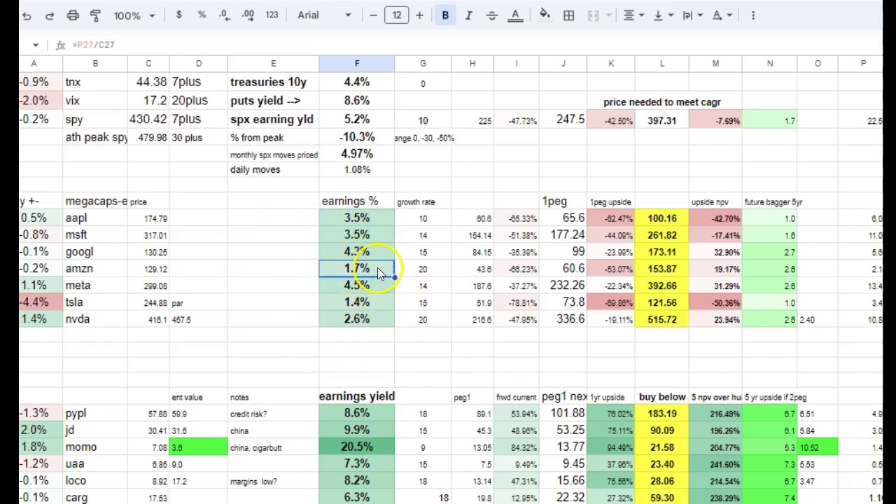
click(427, 271)
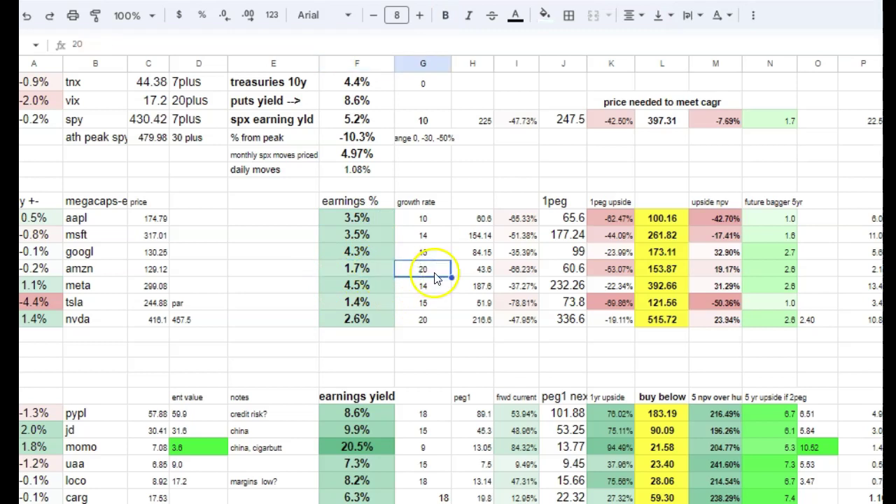
click(341, 302)
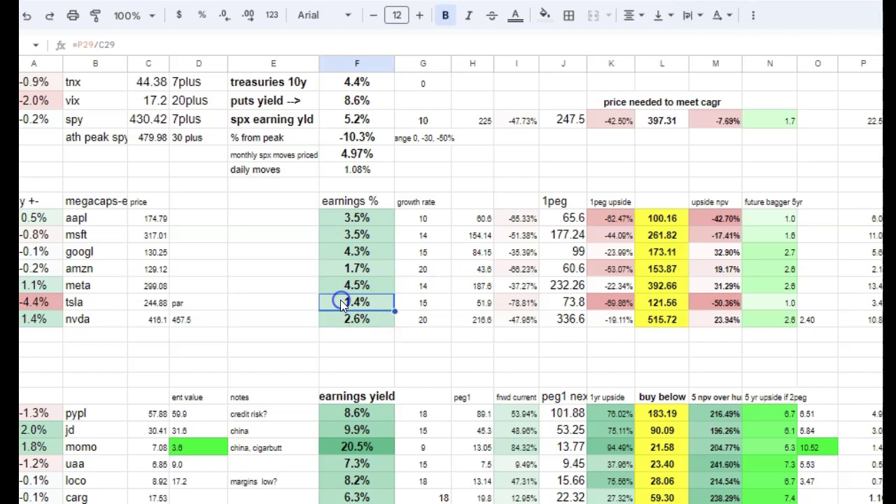
click(413, 306)
click(404, 309)
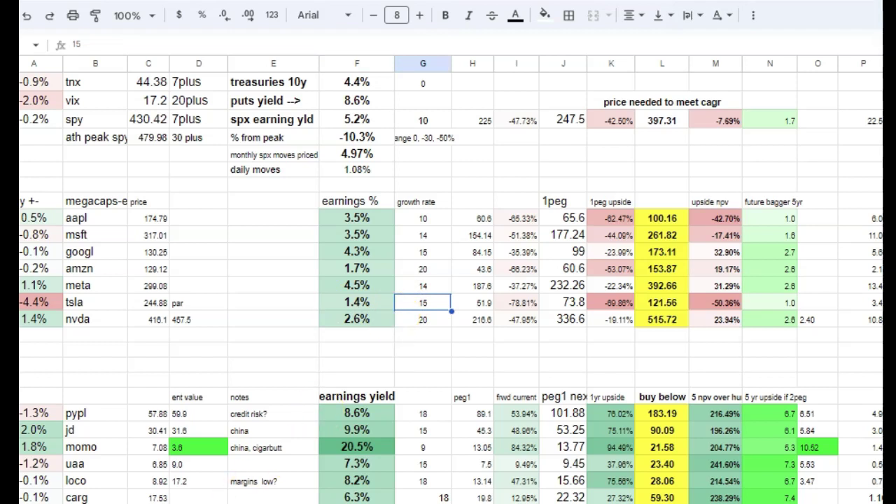
scroll(448, 280, right, 10)
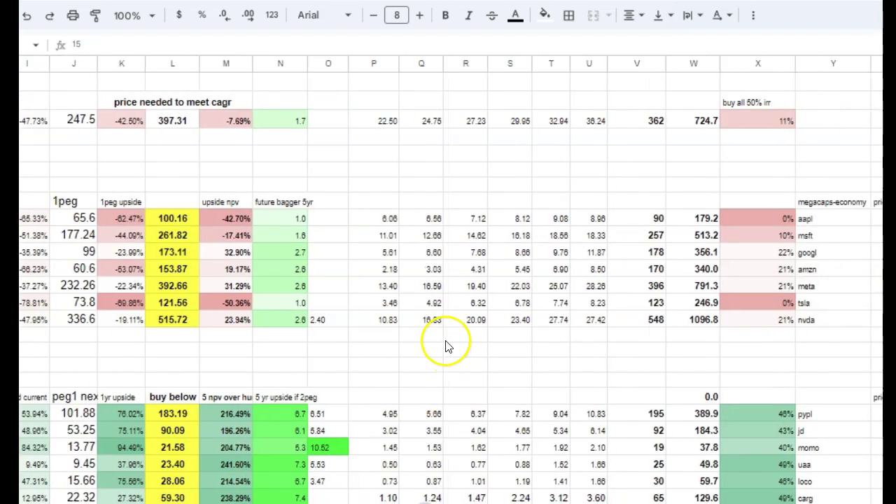
scroll(448, 330, up, 3)
click(371, 352)
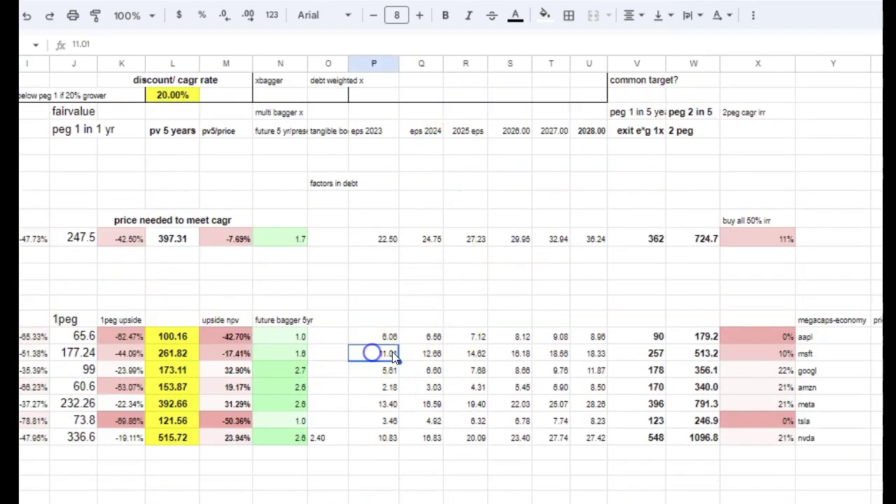
click(456, 351)
click(514, 350)
click(576, 353)
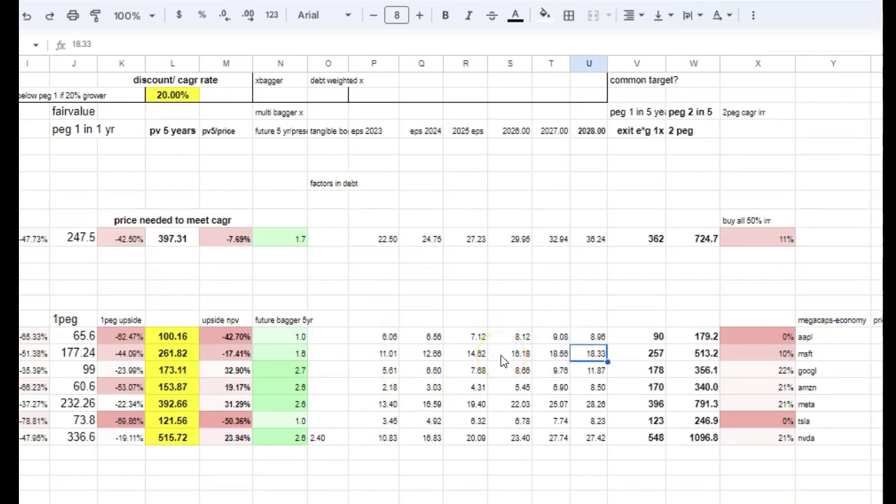
click(762, 336)
click(760, 354)
click(756, 389)
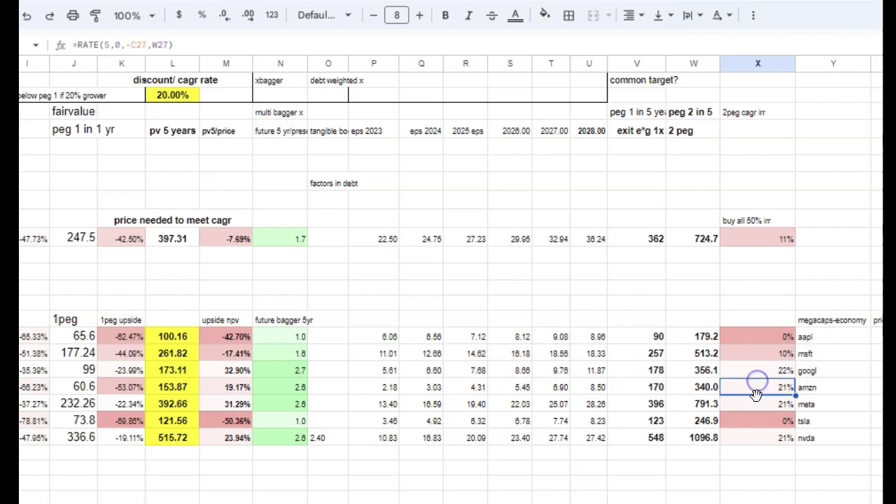
click(756, 411)
click(756, 438)
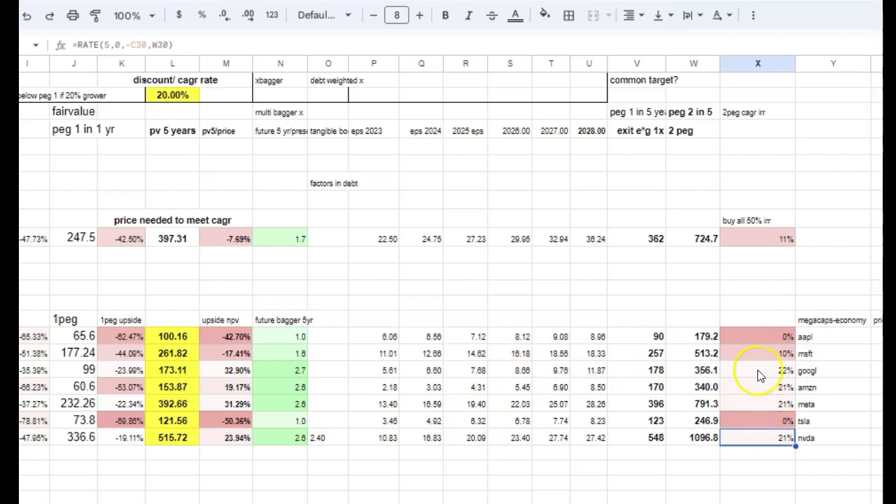
scroll(529, 379, down, 2)
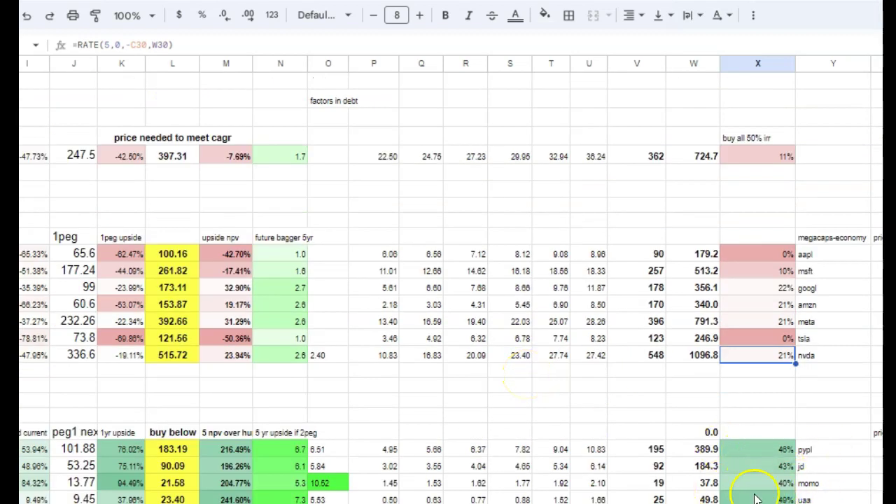
scroll(735, 428, up, 1)
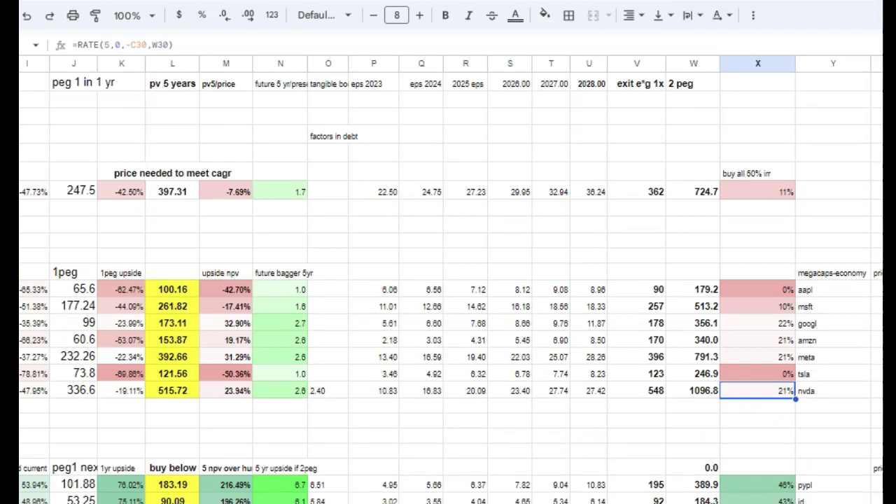
scroll(118, 482, left, 8)
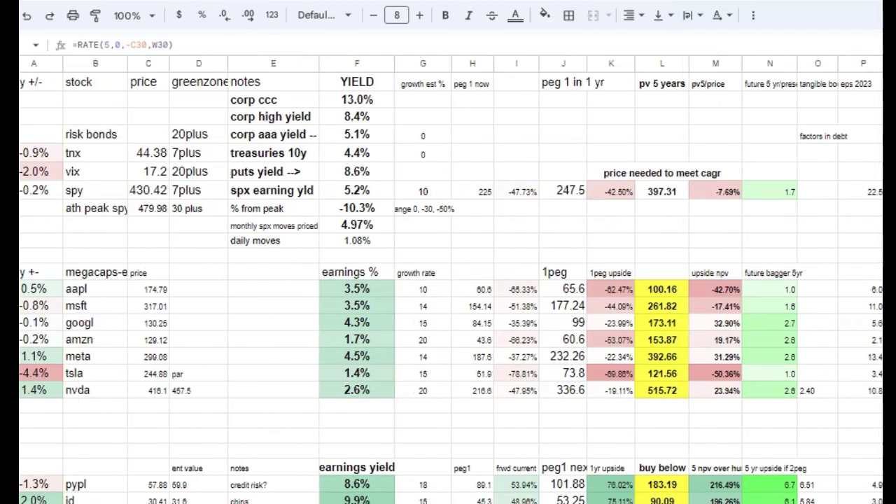
click(369, 393)
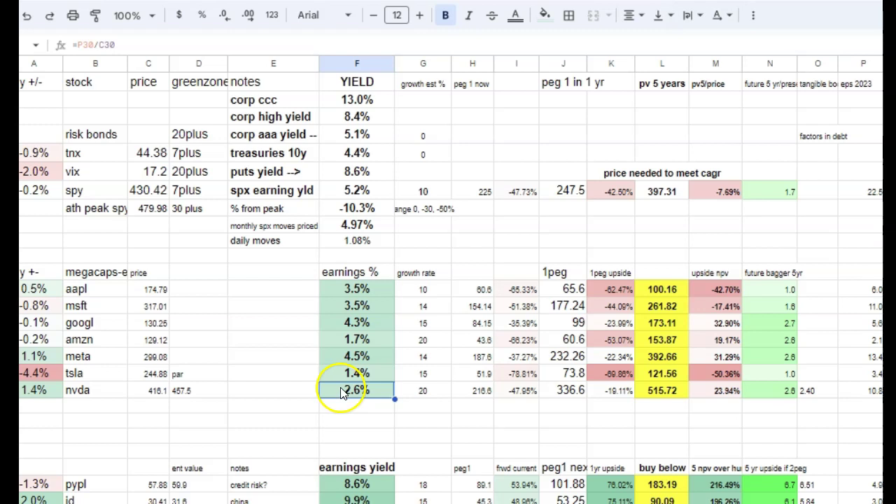
click(248, 215)
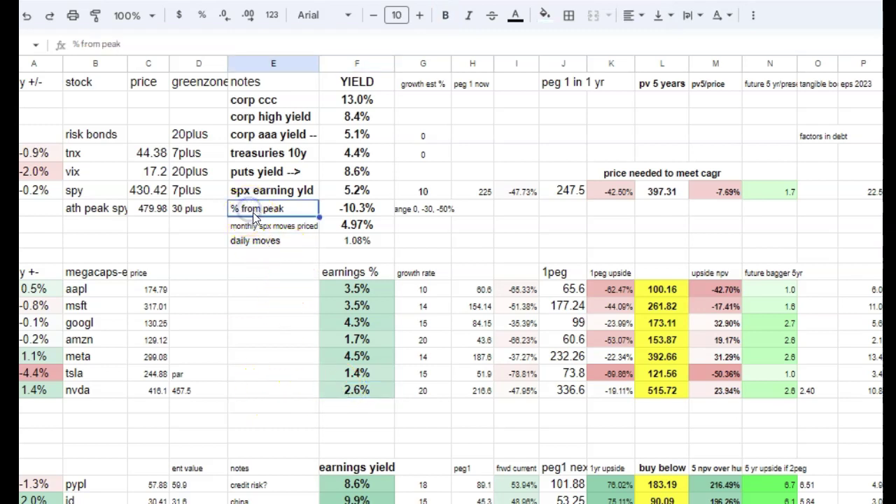
click(148, 214)
click(140, 228)
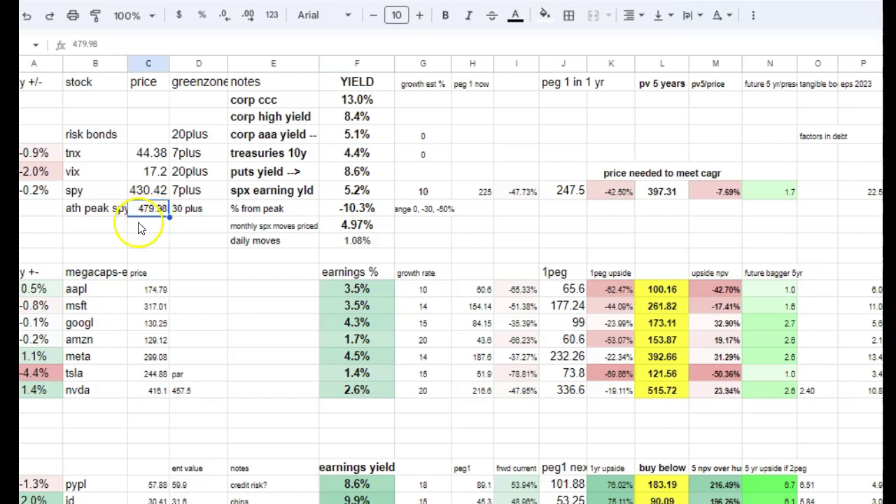
click(360, 209)
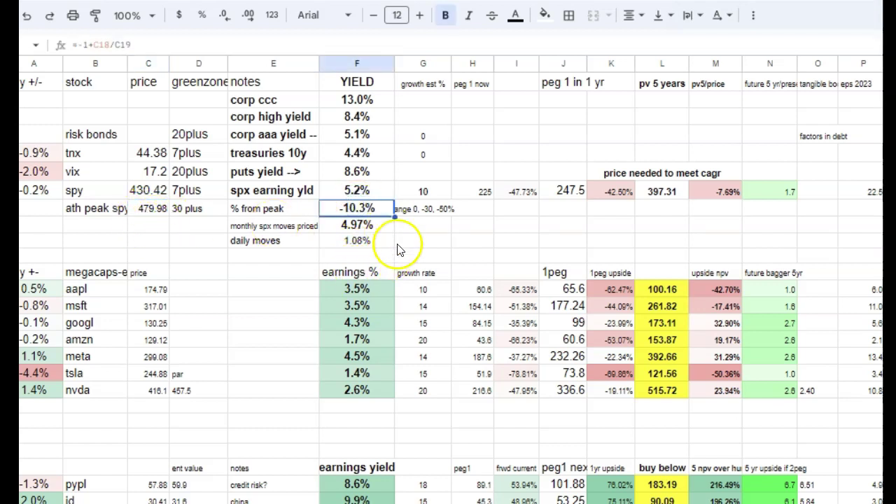
click(407, 209)
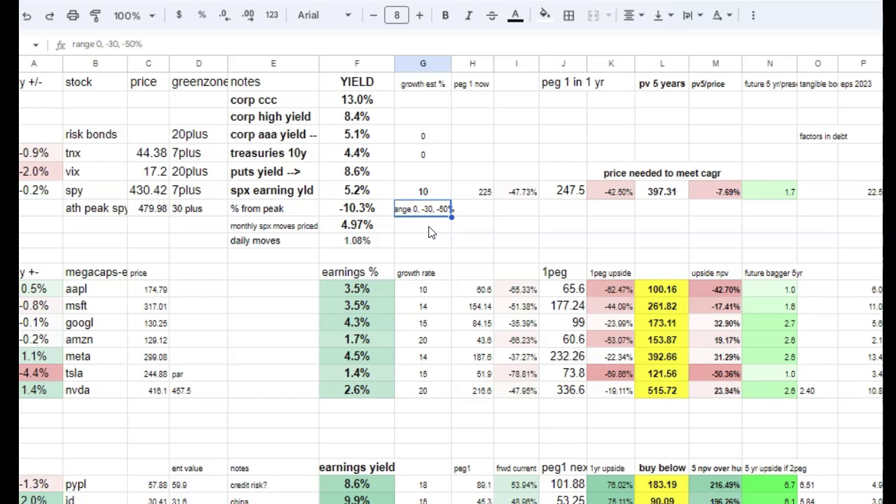
click(423, 210)
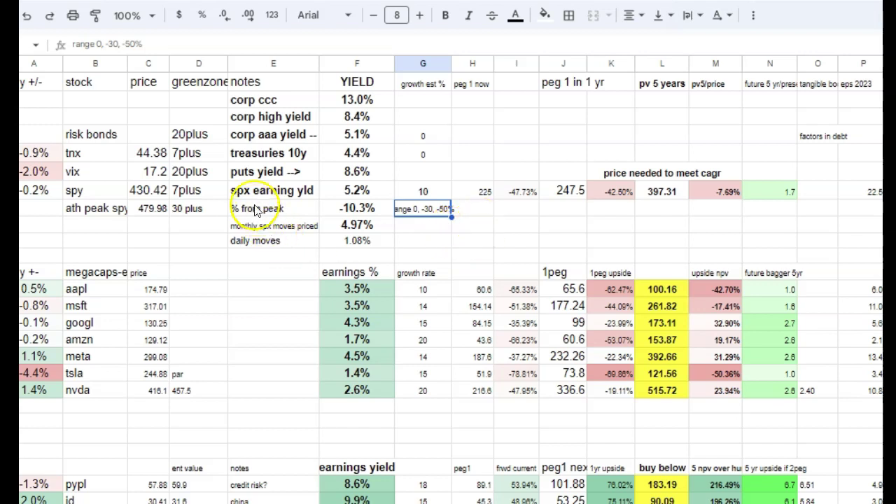
click(155, 175)
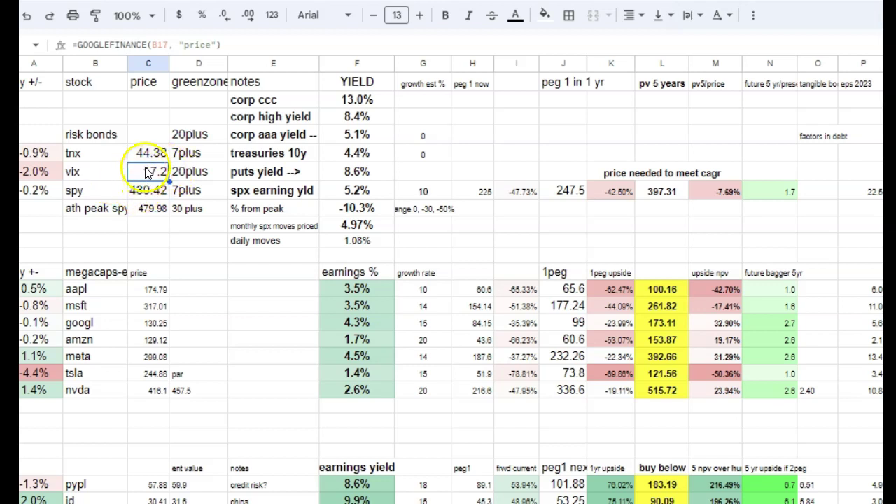
click(359, 172)
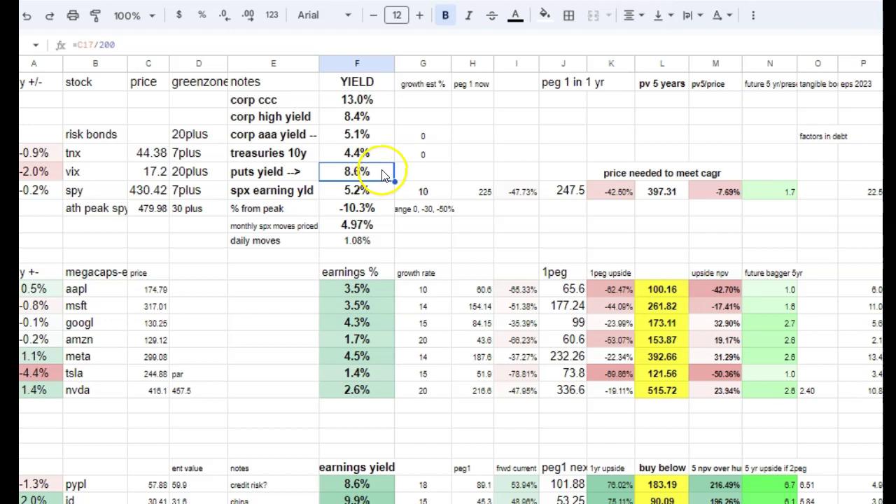
click(389, 212)
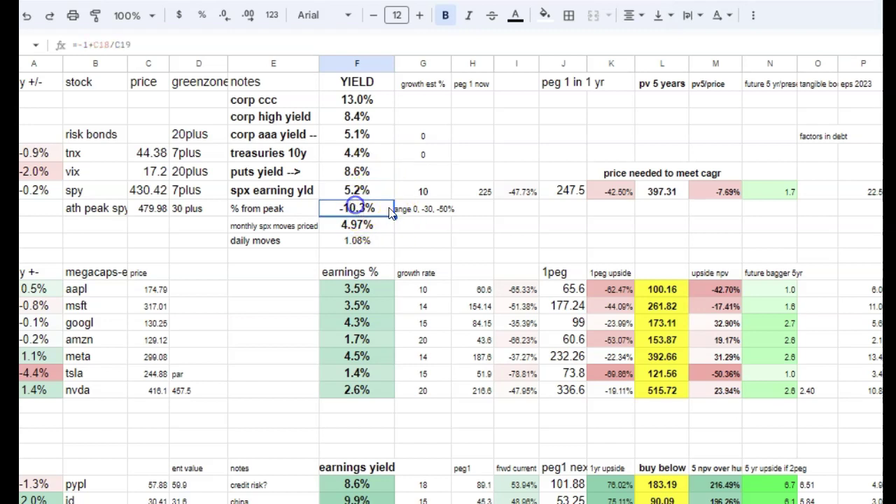
click(354, 226)
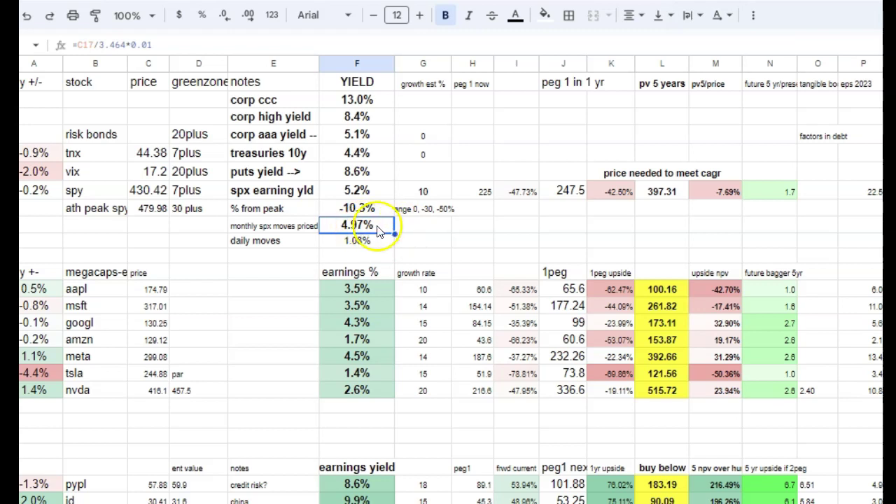
click(357, 173)
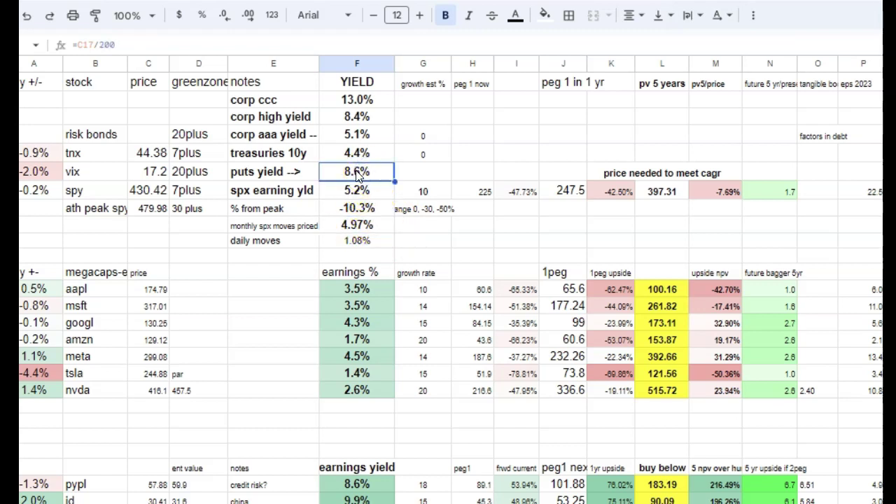
click(371, 228)
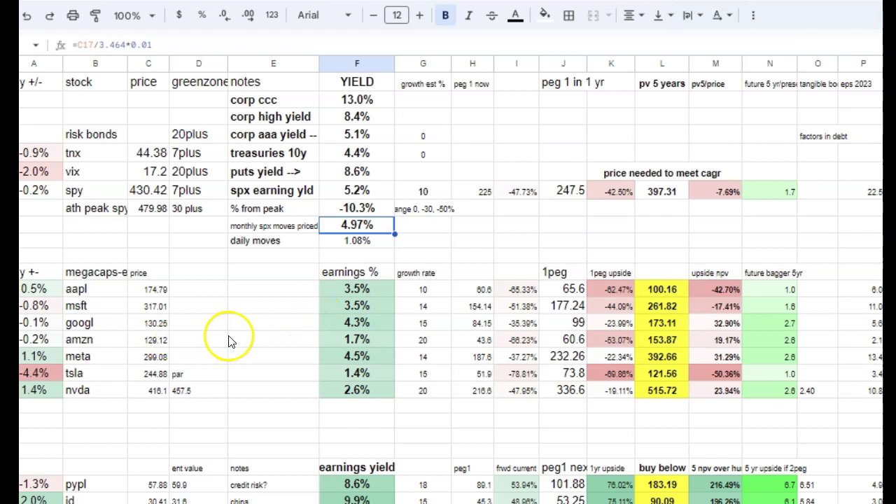
scroll(245, 316, down, 1)
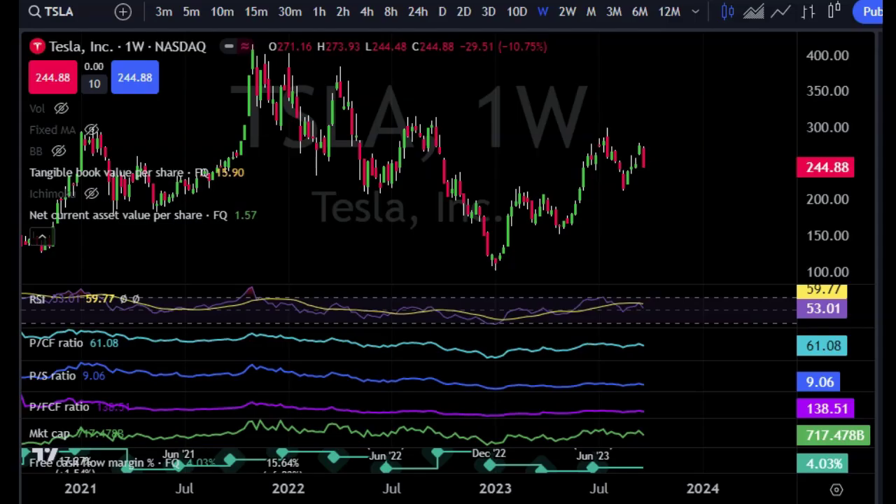
- Load the SPX index and display it zoomed on daily candles
text(SPX)
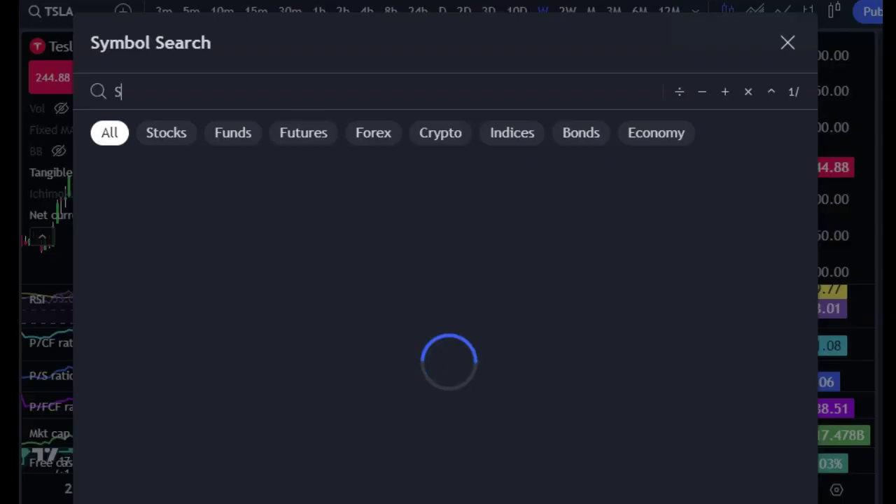
key(Return)
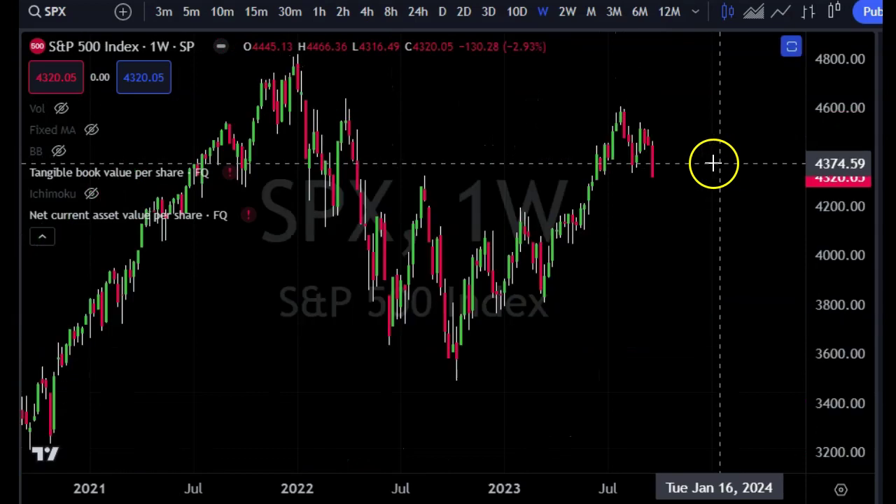
click(443, 12)
scroll(482, 218, down, 3)
scroll(482, 214, down, 2)
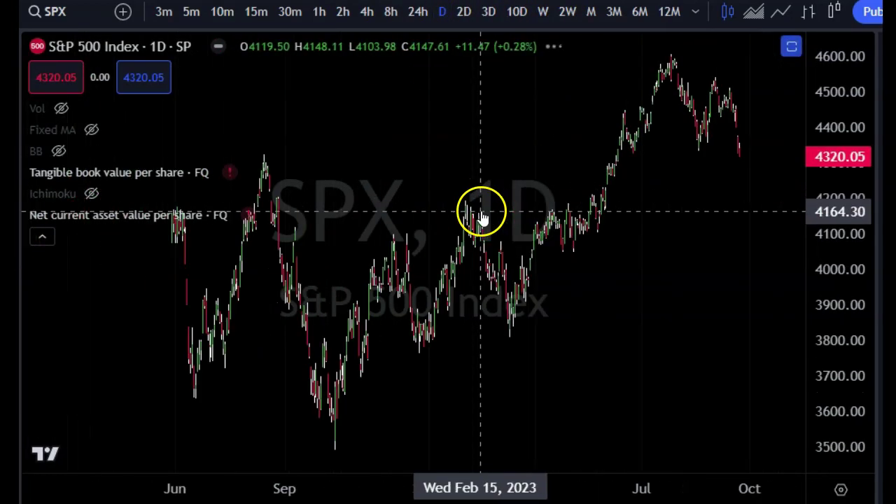
scroll(482, 214, up, 4)
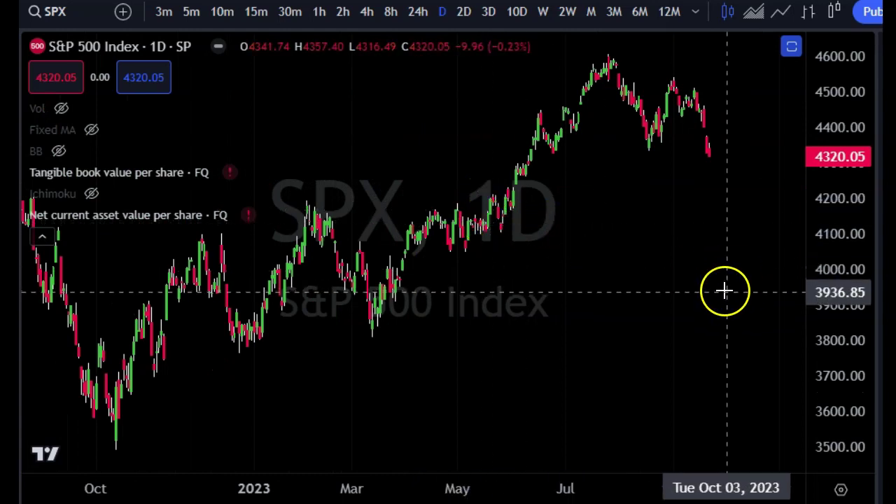